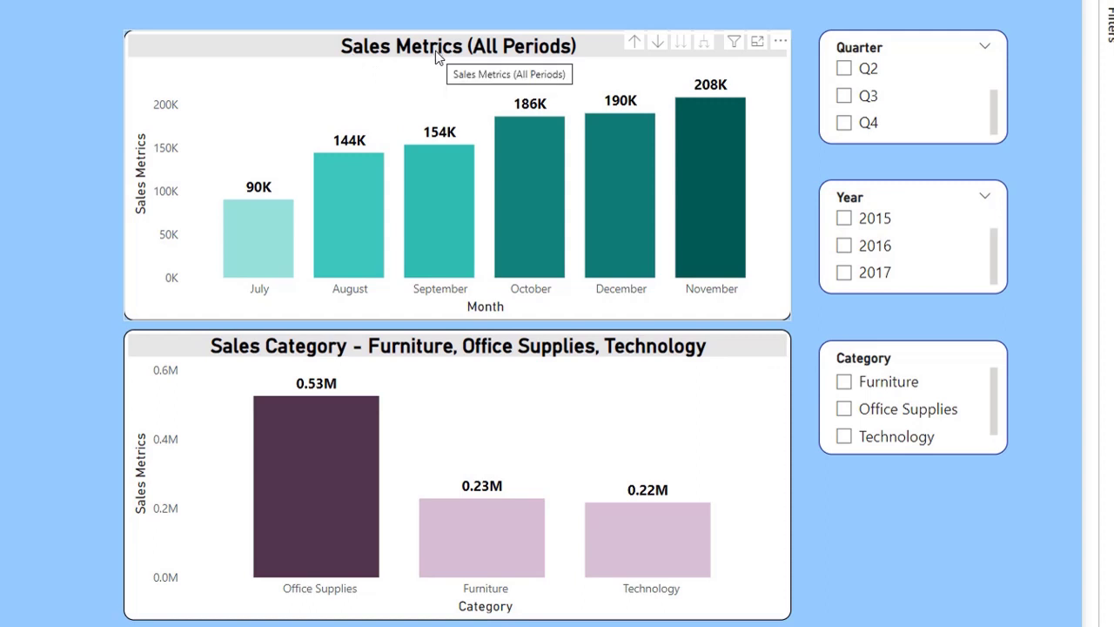
Toggle the Q4 and Furniture slicer filters on and off, then show the Y&Q Filters measure's DAX formula
{"action": "left_click", "coordinate": [844, 123]}
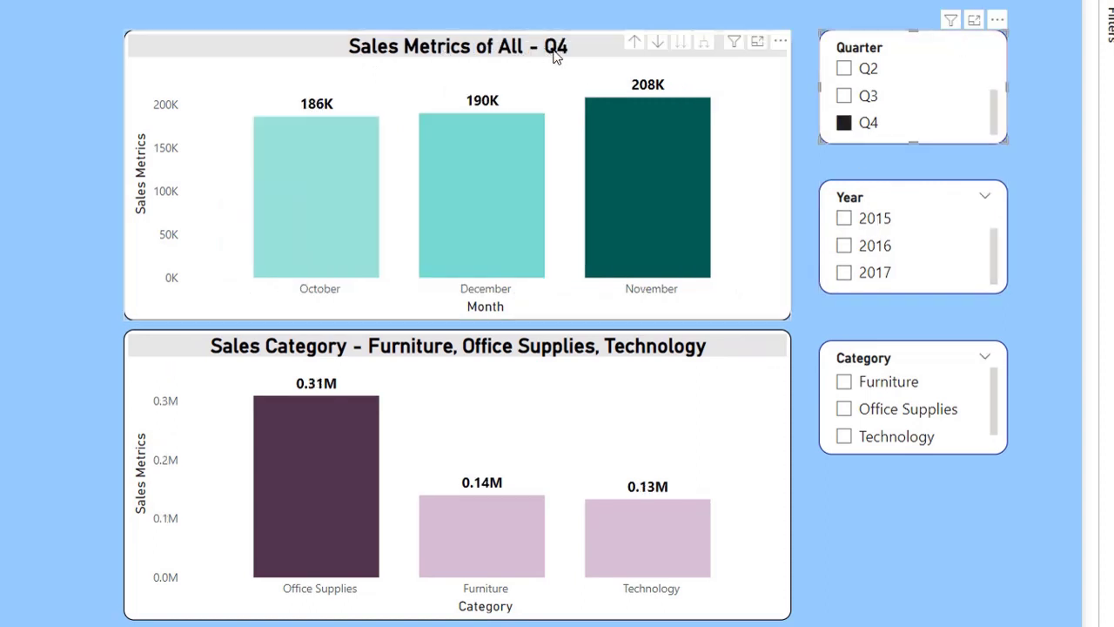
{"action": "left_click", "coordinate": [844, 123]}
{"action": "left_click", "coordinate": [844, 381]}
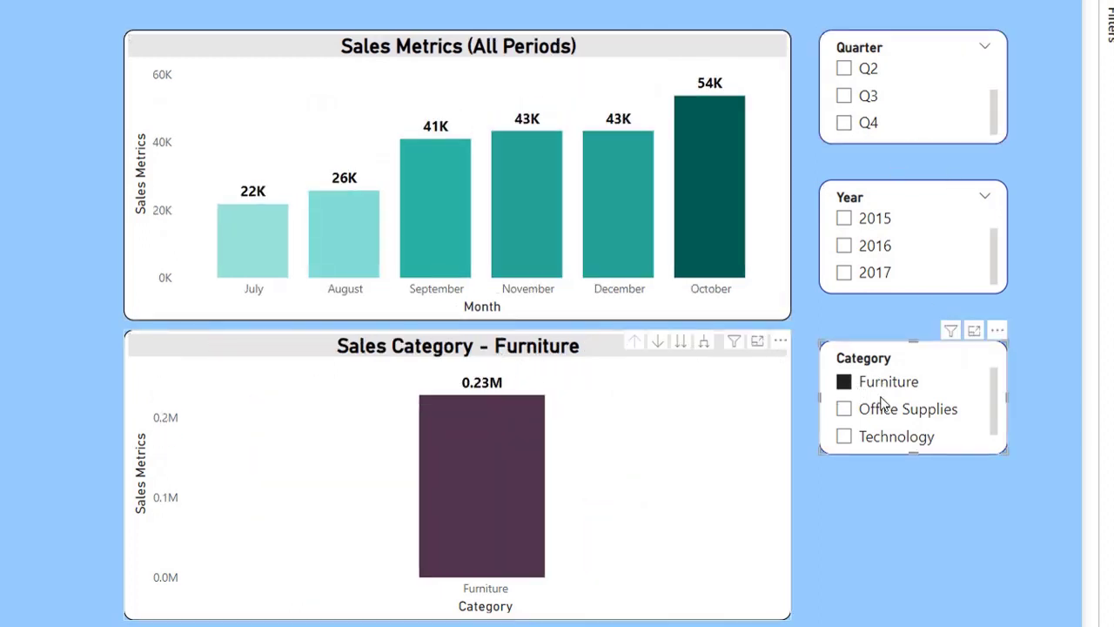
{"action": "left_click", "coordinate": [845, 384]}
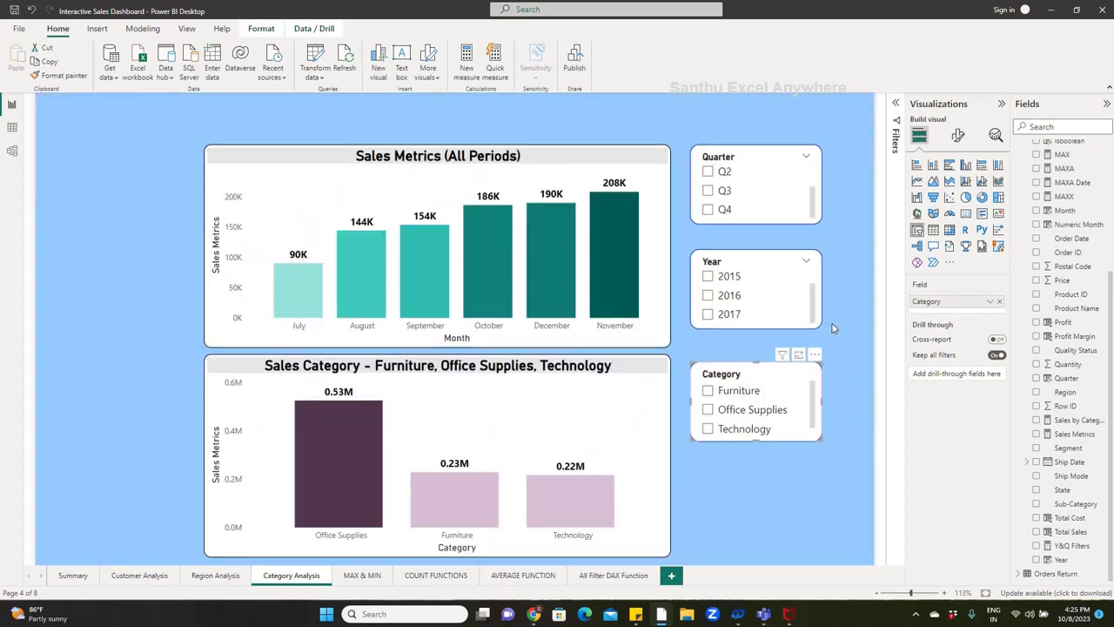
{"action": "left_click", "coordinate": [855, 316]}
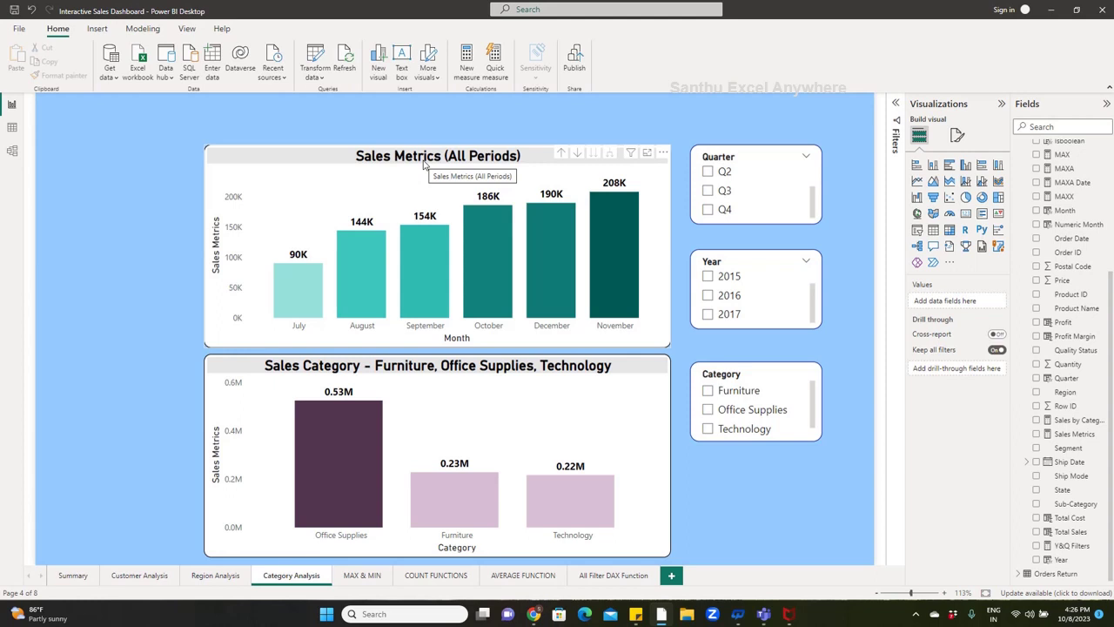
{"action": "left_click", "coordinate": [1072, 545]}
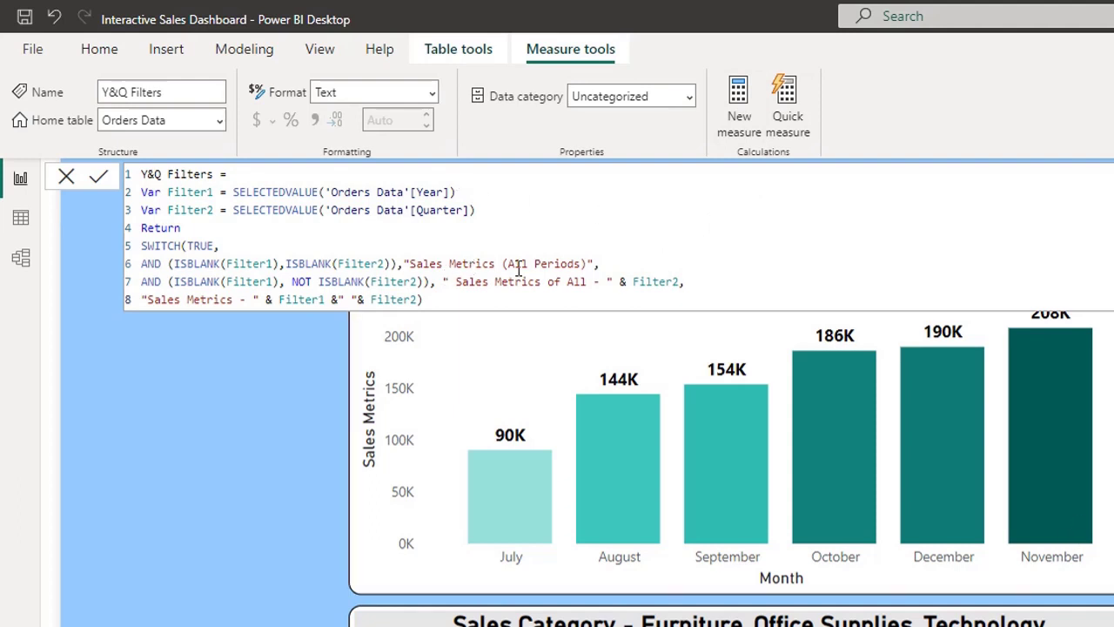
{"action": "left_click_drag", "start_coordinate": [141, 174], "coordinate": [206, 174]}
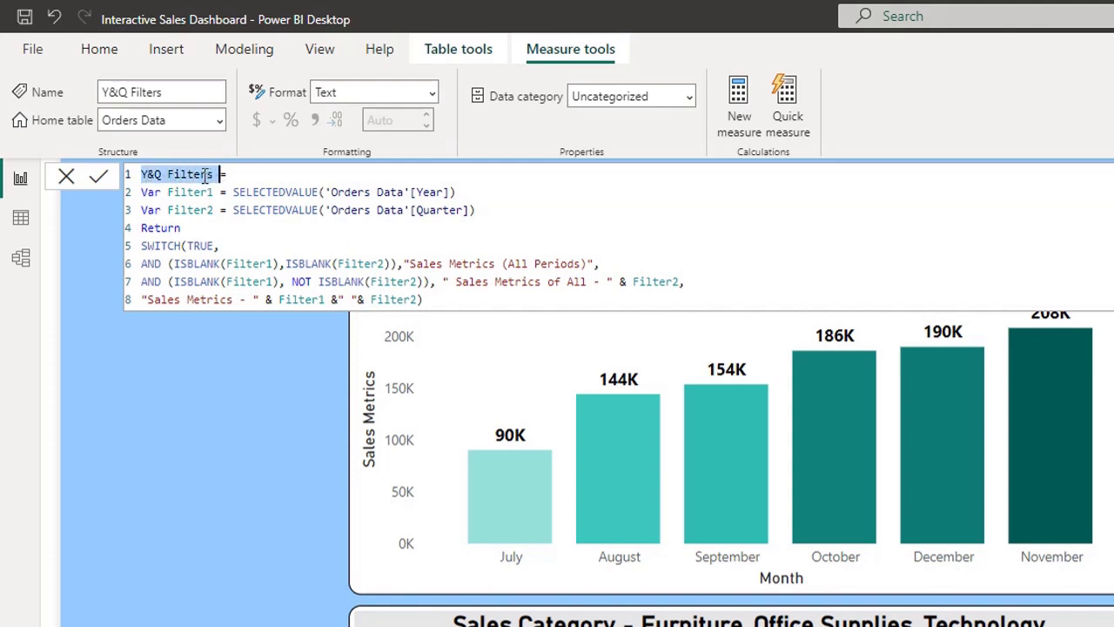
{"action": "left_click", "coordinate": [200, 174]}
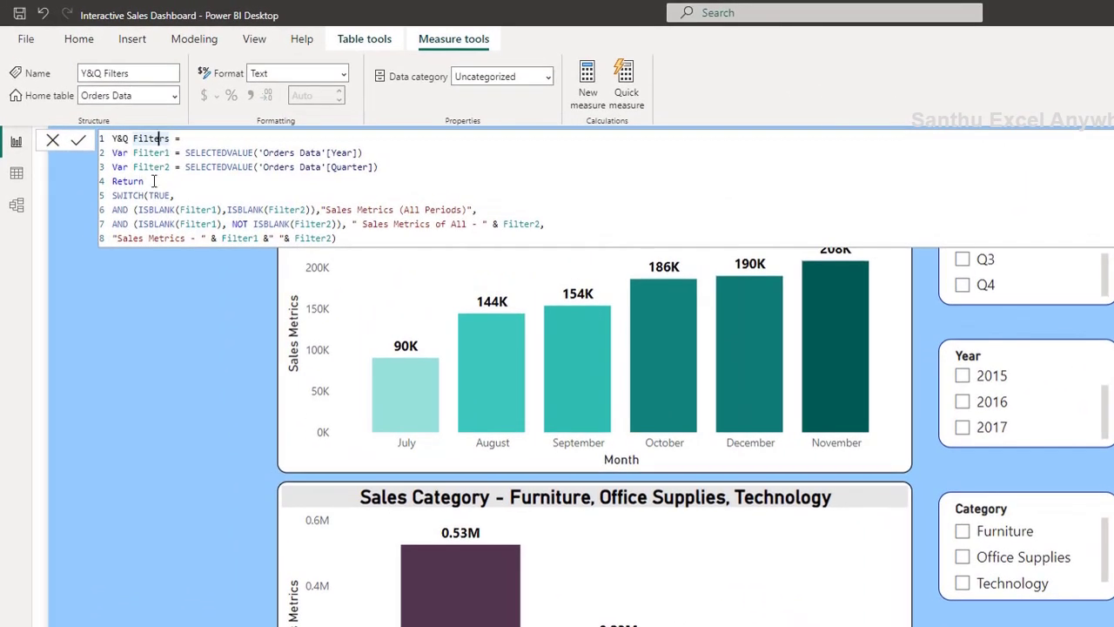
{"action": "left_click_drag", "start_coordinate": [144, 181], "coordinate": [112, 181]}
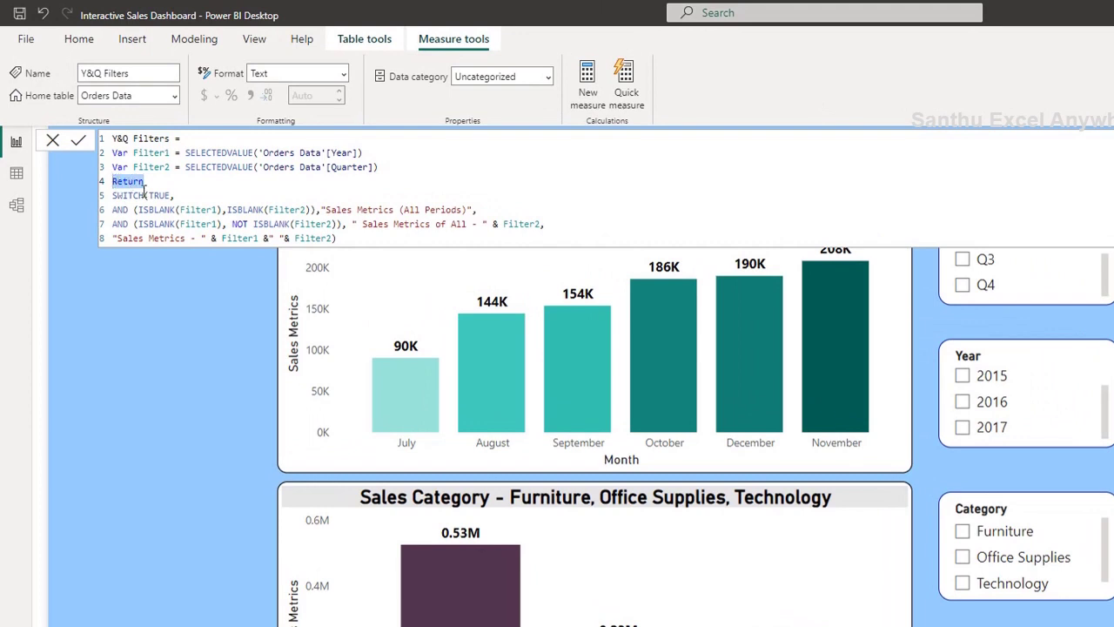
{"action": "double_click", "coordinate": [134, 196]}
{"action": "left_click", "coordinate": [152, 194]}
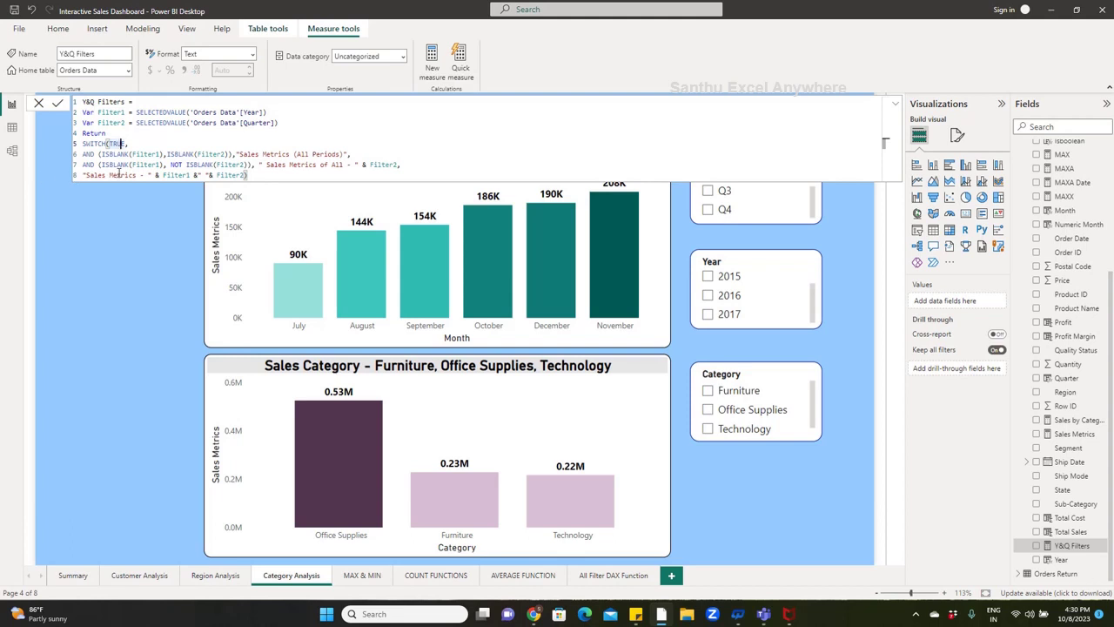
Return to the report and test the title with quarter Q4, then clear the Quarter slicer
{"action": "left_click", "coordinate": [848, 198]}
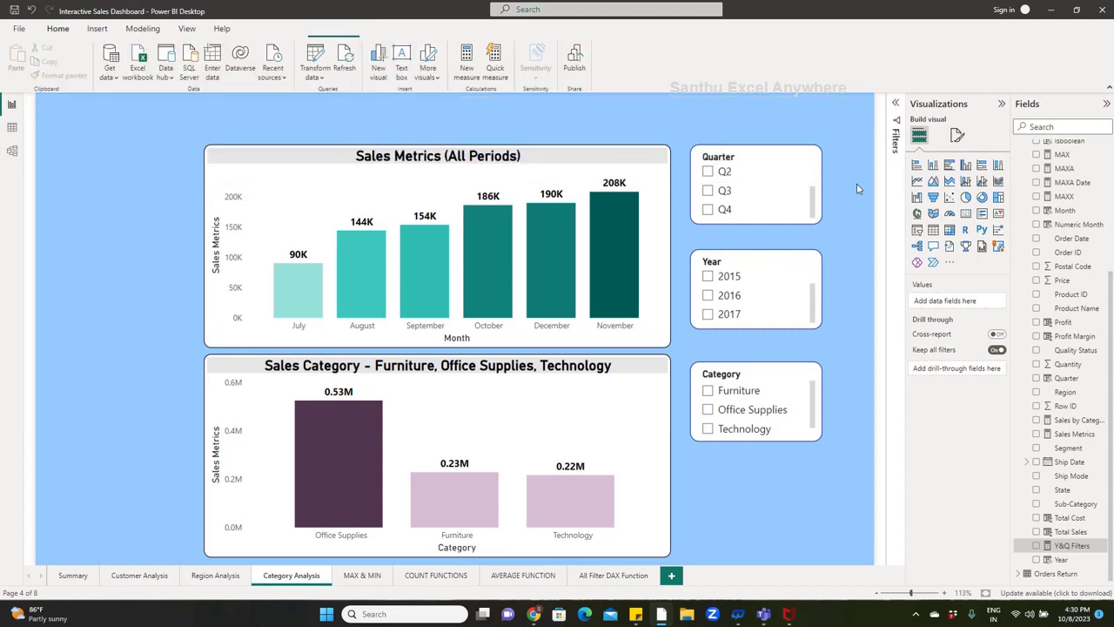
{"action": "left_click", "coordinate": [708, 209]}
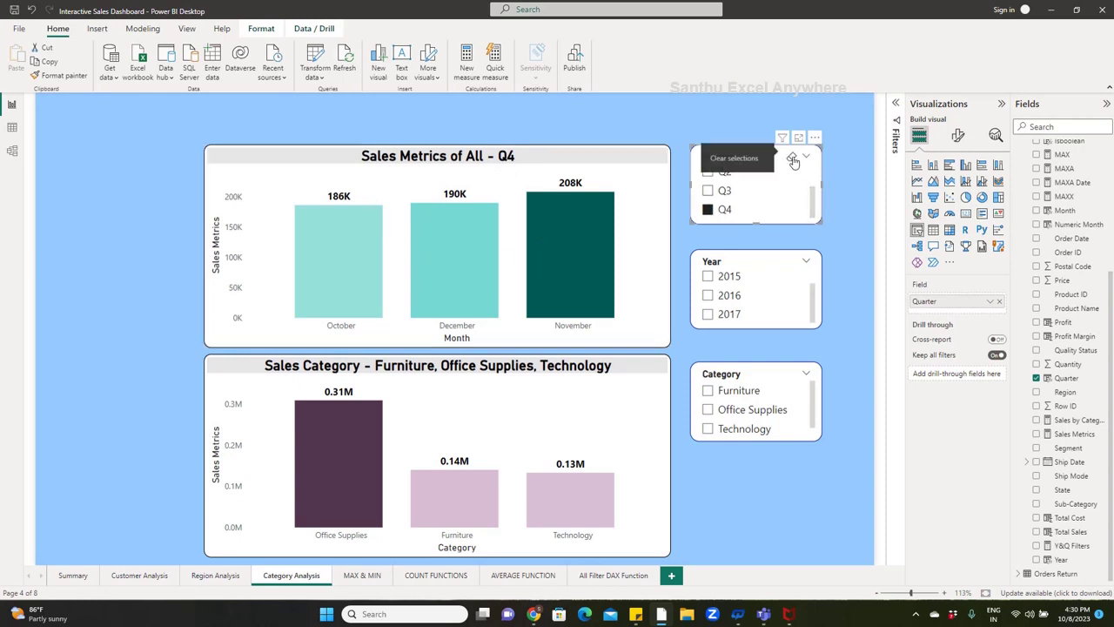
{"action": "left_click", "coordinate": [787, 161]}
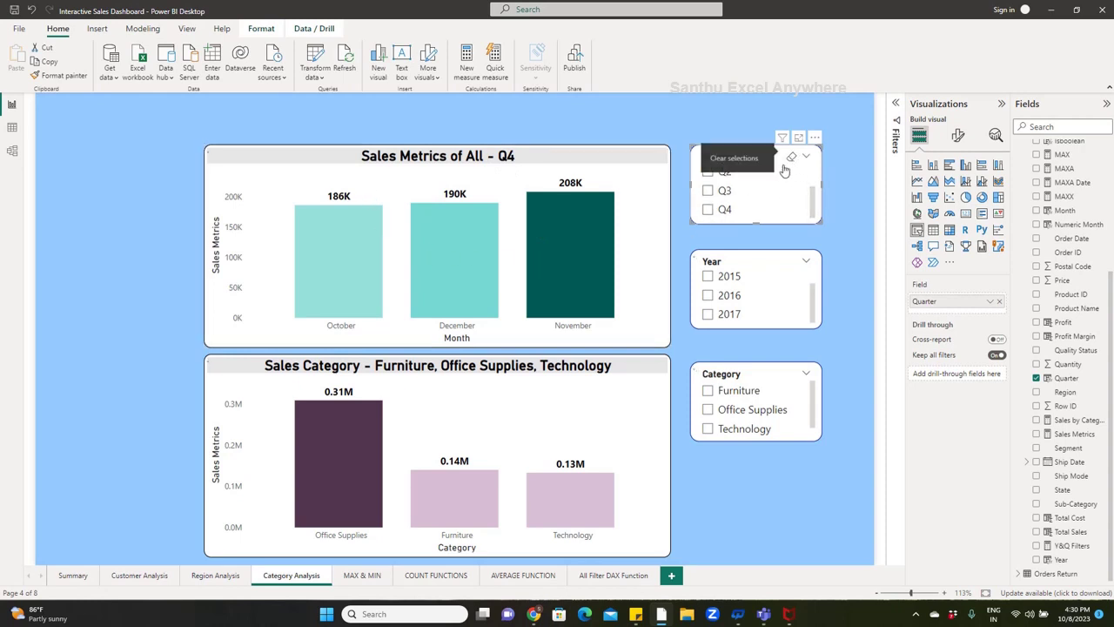
Settle on Year 2017 after trying 2016, test quarters Q4 and Q3, then clear the quarter
{"action": "left_click", "coordinate": [707, 315]}
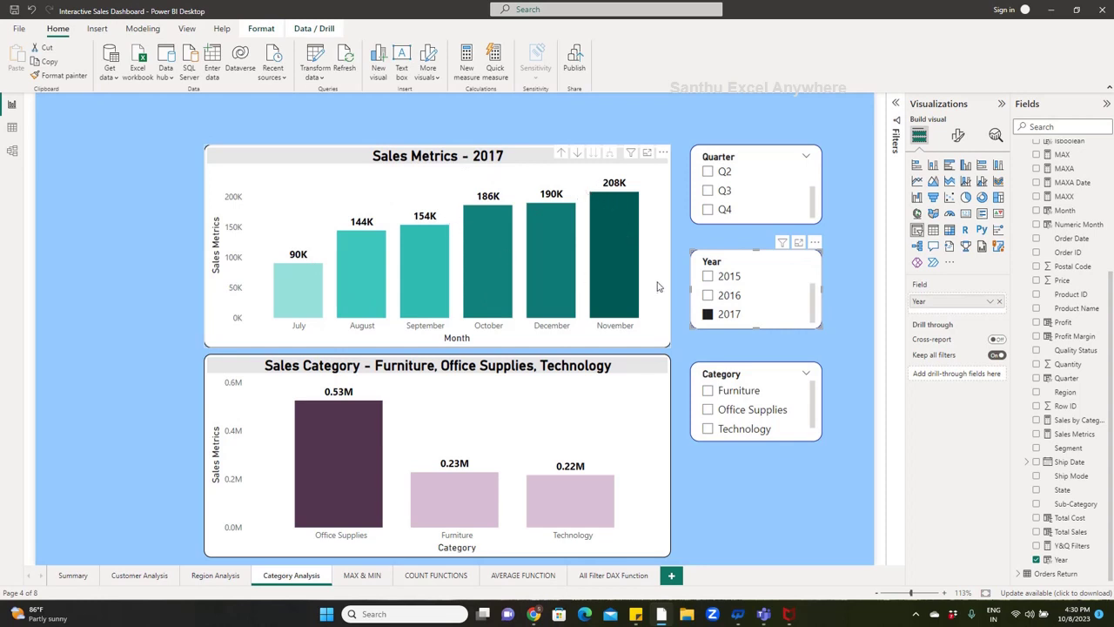
{"action": "left_click", "coordinate": [708, 296]}
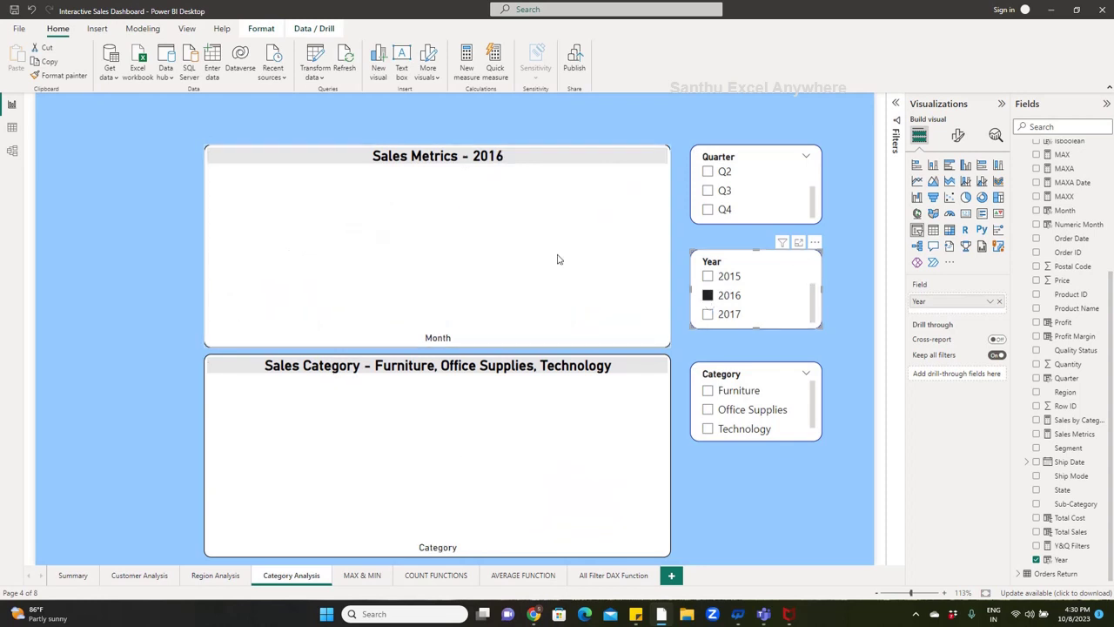
{"action": "left_click", "coordinate": [705, 297]}
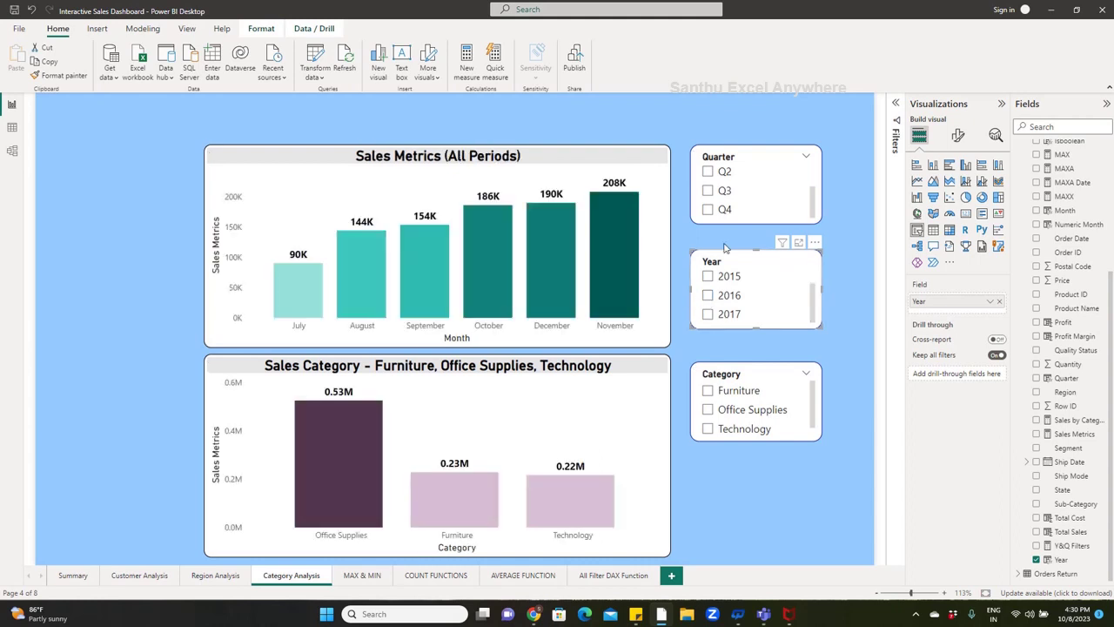
{"action": "left_click", "coordinate": [707, 314]}
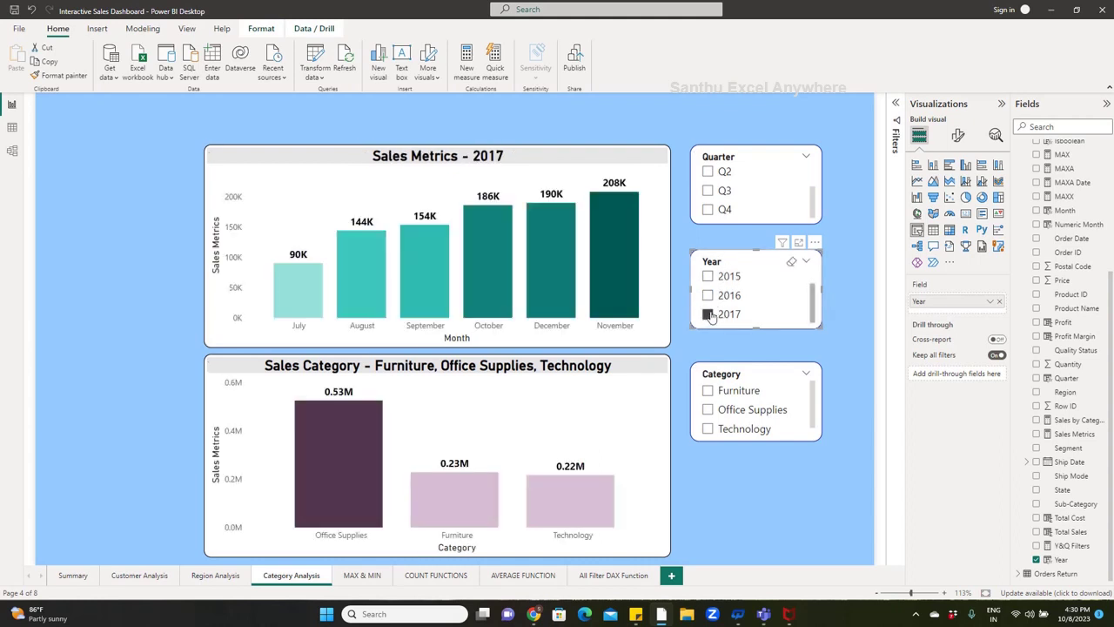
{"action": "left_click", "coordinate": [708, 210]}
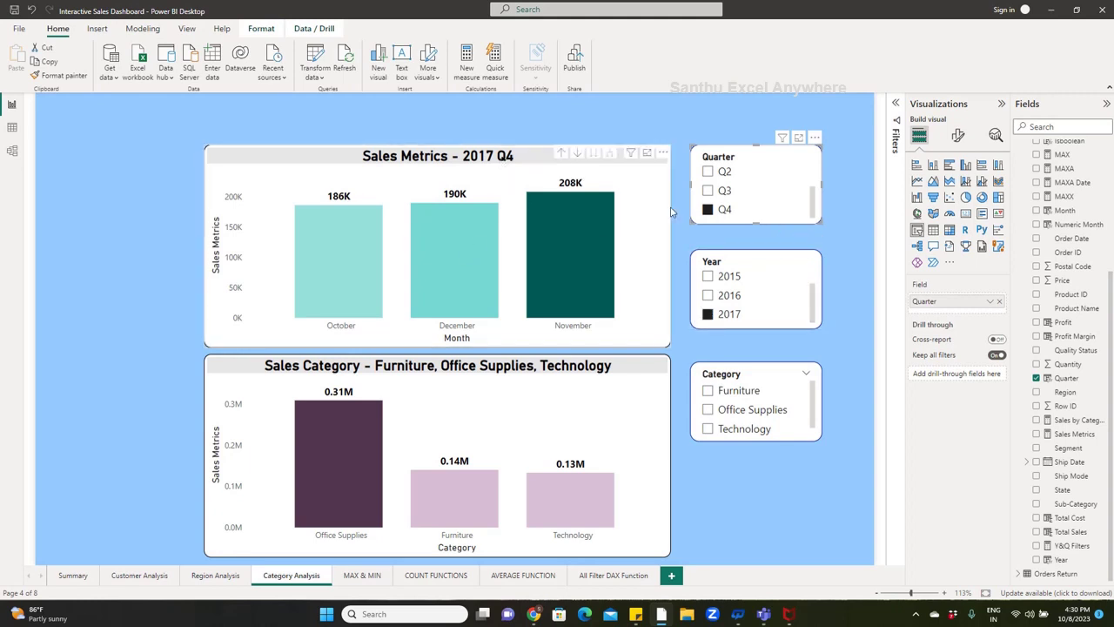
{"action": "left_click", "coordinate": [709, 191]}
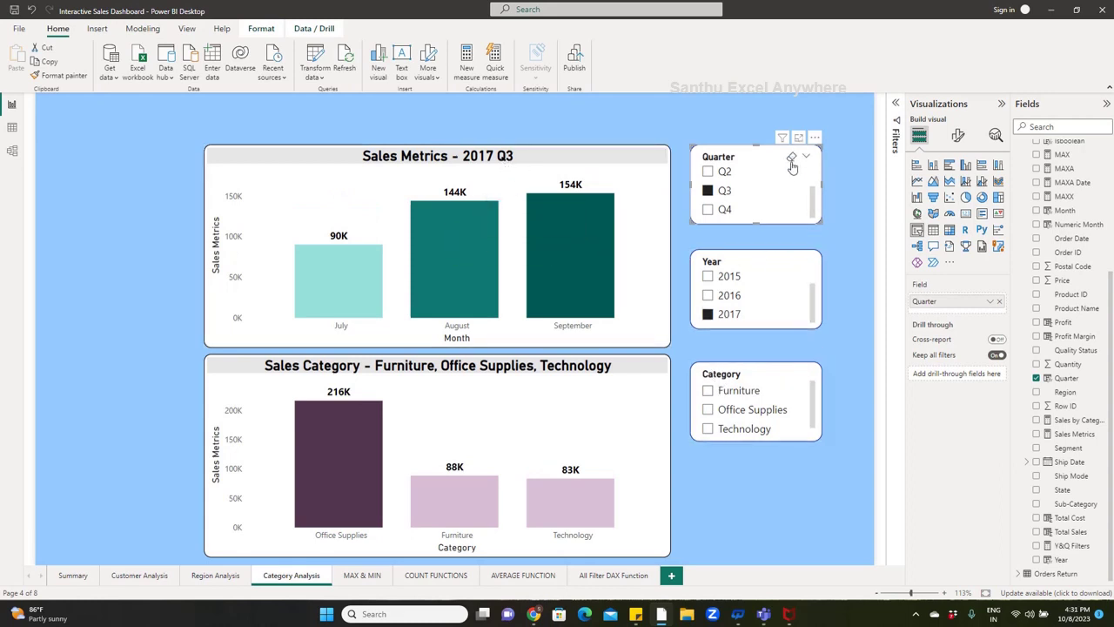
{"action": "left_click", "coordinate": [791, 157]}
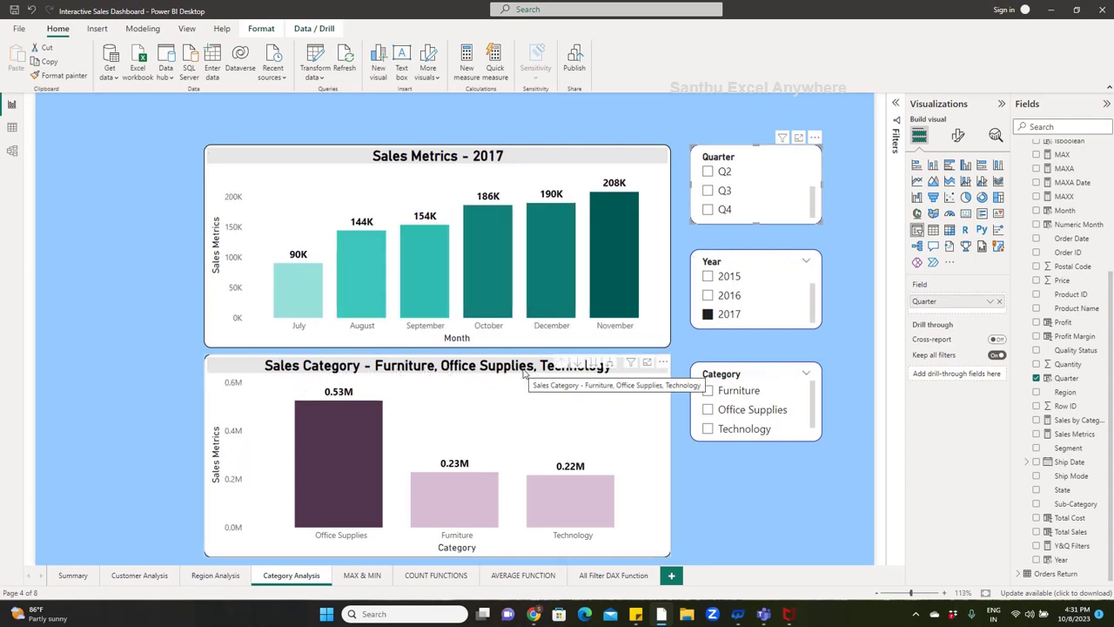
Test Furniture and Office Supplies in the Category slicer, clear it, and show the Sales by Category formula
{"action": "left_click", "coordinate": [707, 390]}
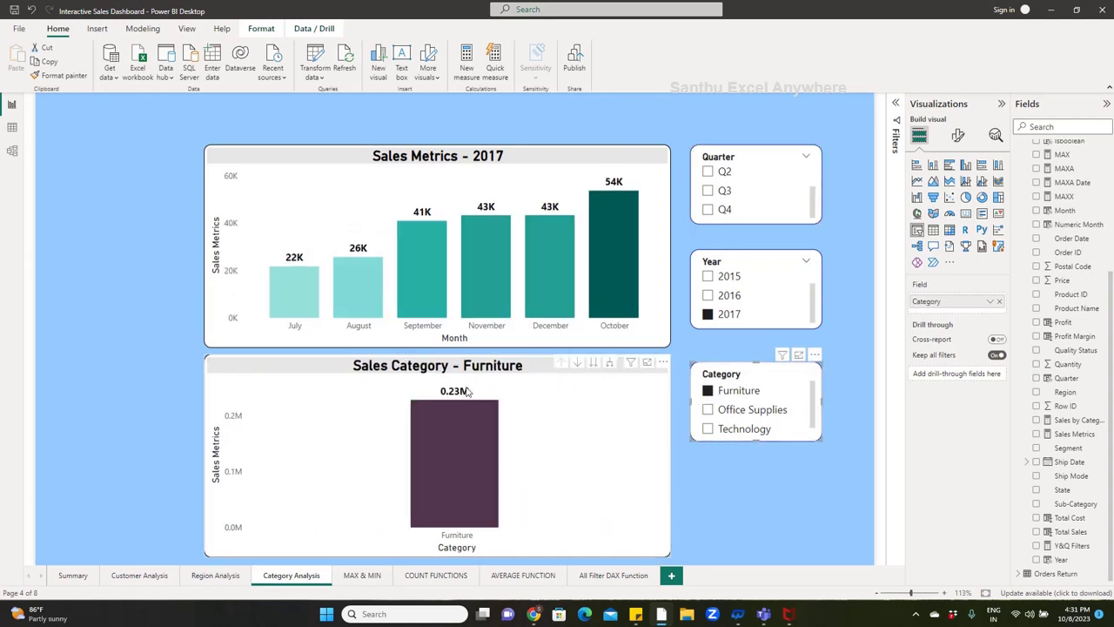
{"action": "left_click", "coordinate": [708, 410]}
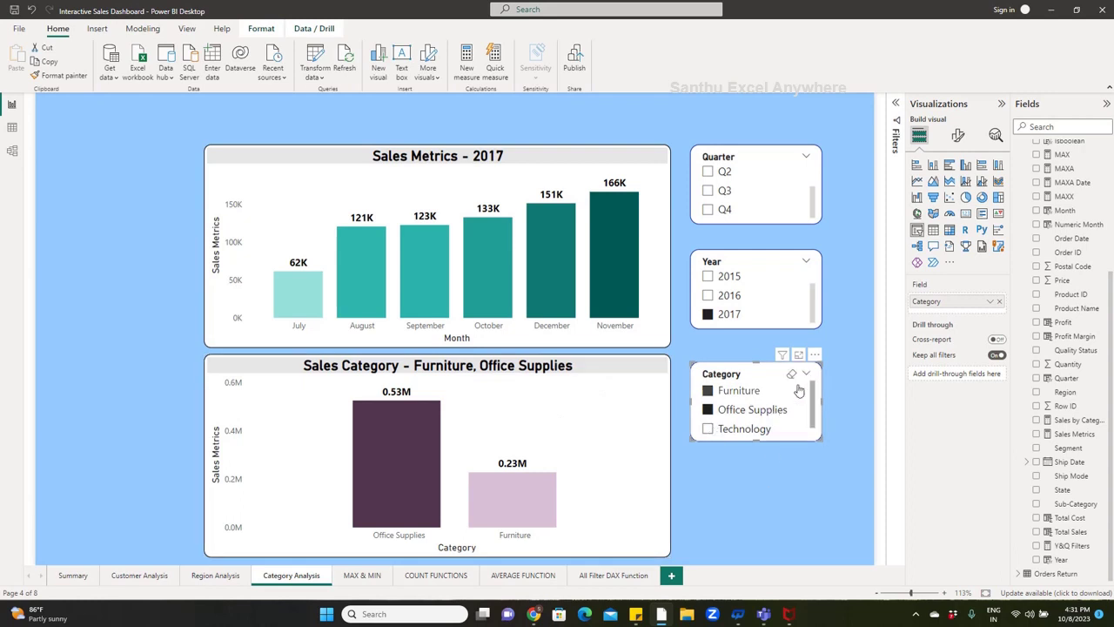
{"action": "left_click", "coordinate": [792, 374]}
{"action": "left_click", "coordinate": [1074, 421]}
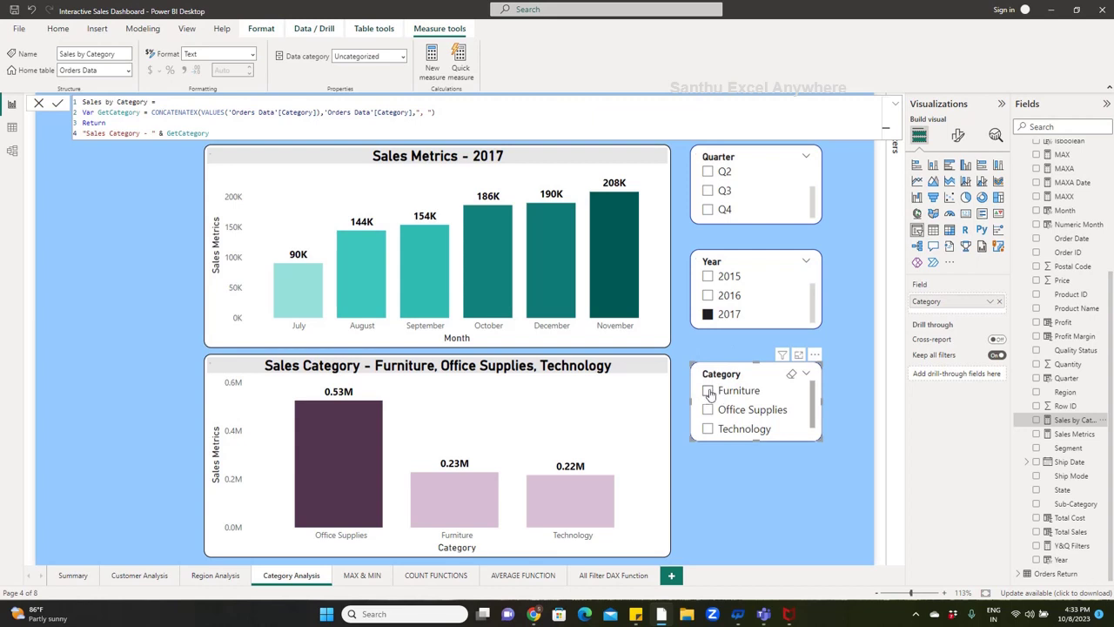
Try Furniture, then Office Supplies, then add Technology and Furniture in the Category slicer, then clear it
{"action": "left_click", "coordinate": [707, 391]}
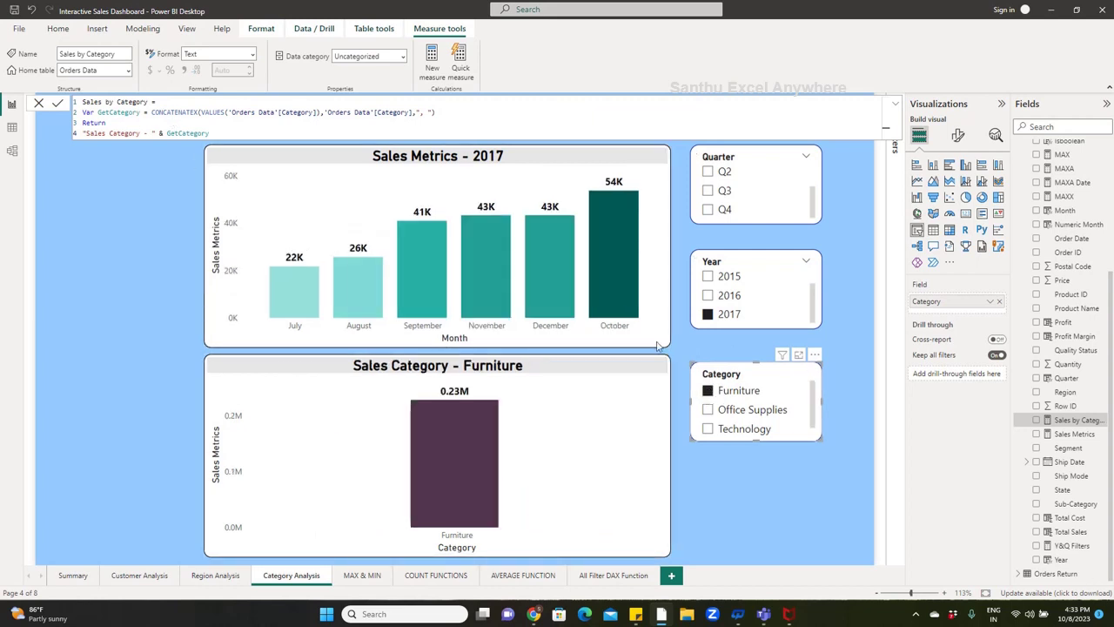
{"action": "left_click", "coordinate": [708, 410]}
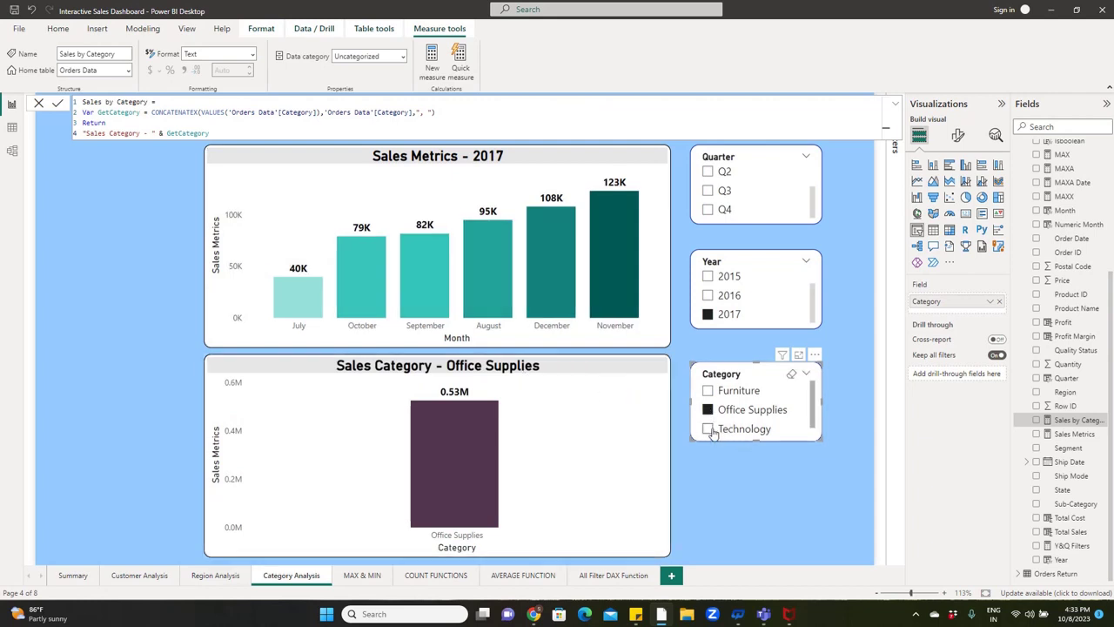
{"action": "left_click", "coordinate": [707, 429], "text": "ctrl"}
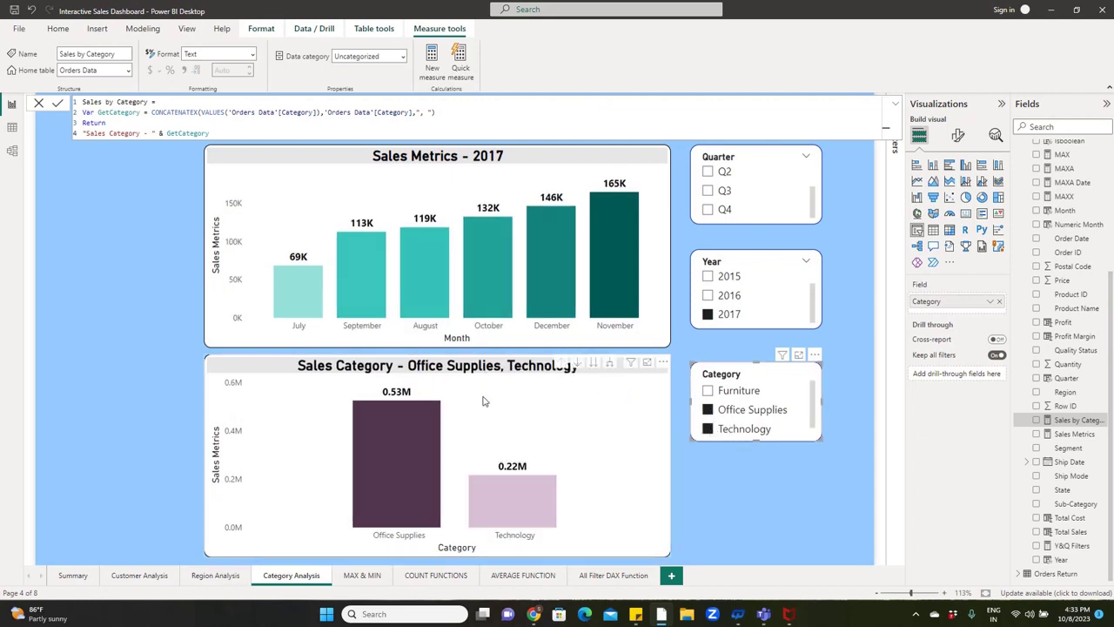
{"action": "left_click", "coordinate": [707, 391], "text": "ctrl"}
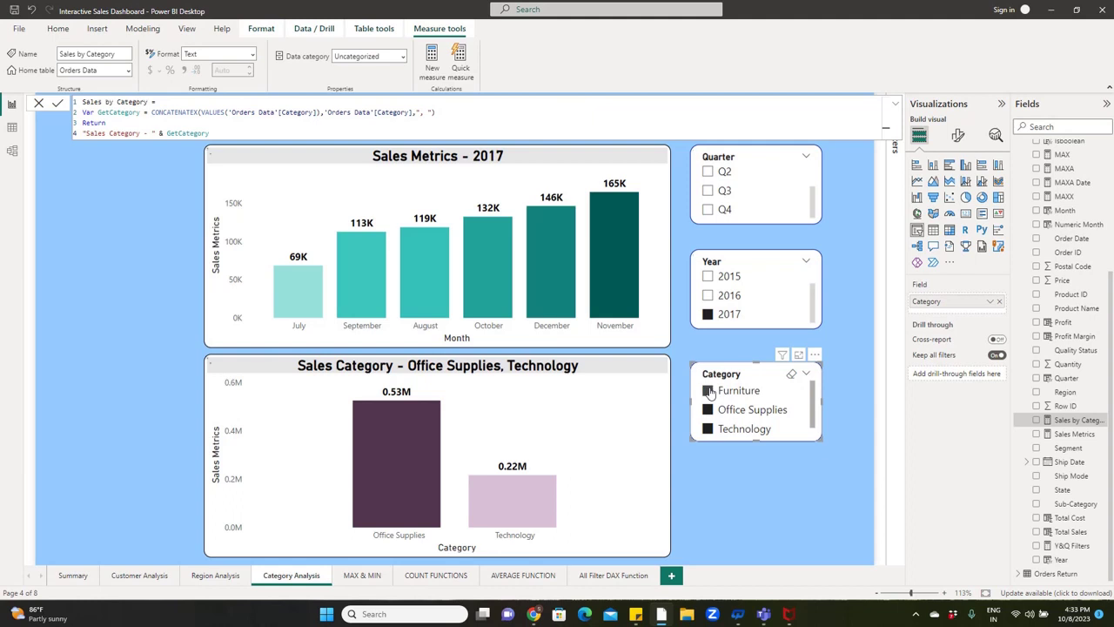
{"action": "left_click", "coordinate": [789, 377]}
Deselect via the empty canvas to close the measure formula and show the 2017 report
{"action": "left_click", "coordinate": [744, 481]}
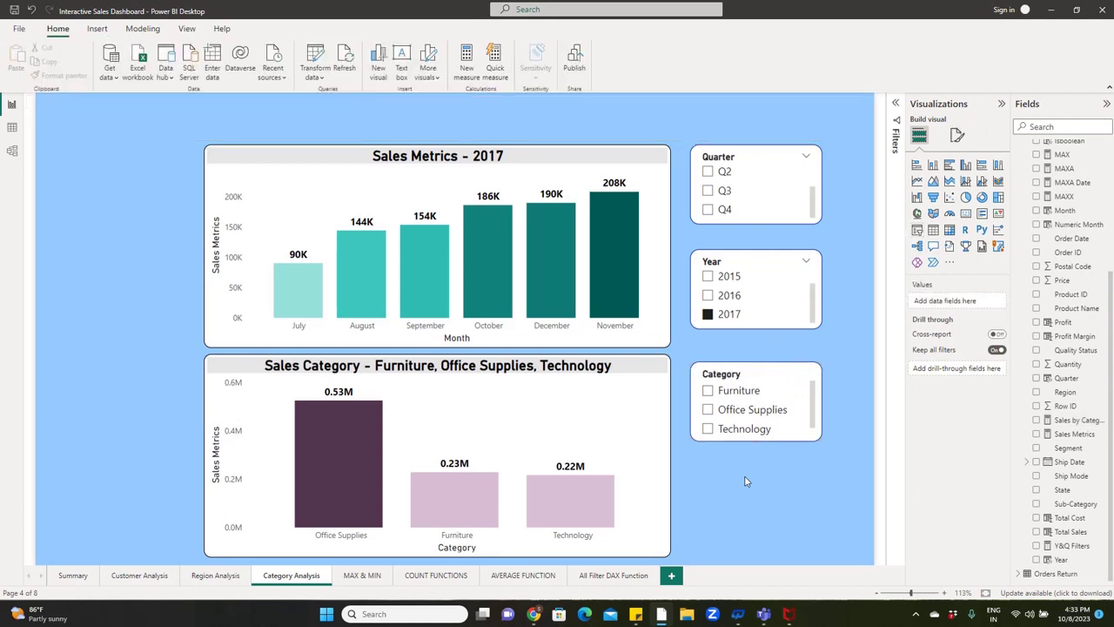